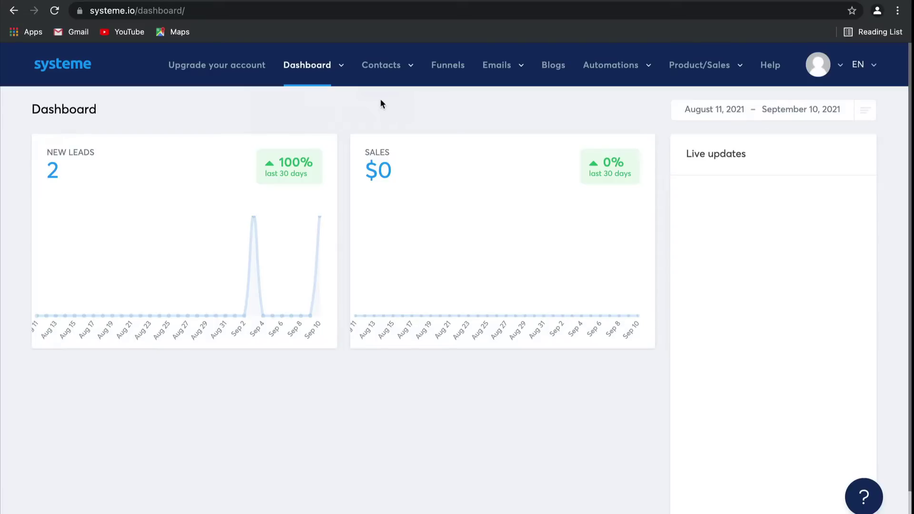
Step: Open the Funnels list and keep the status filter on Active
click(463, 69)
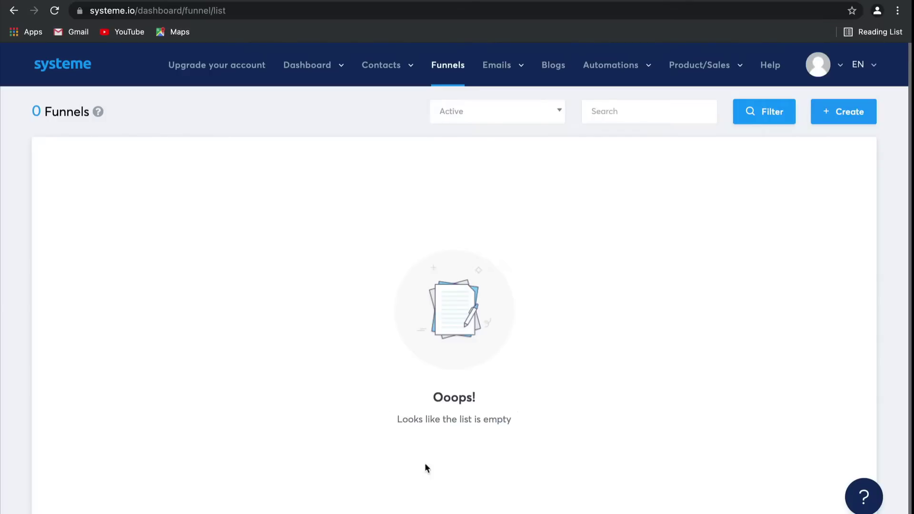
click(560, 123)
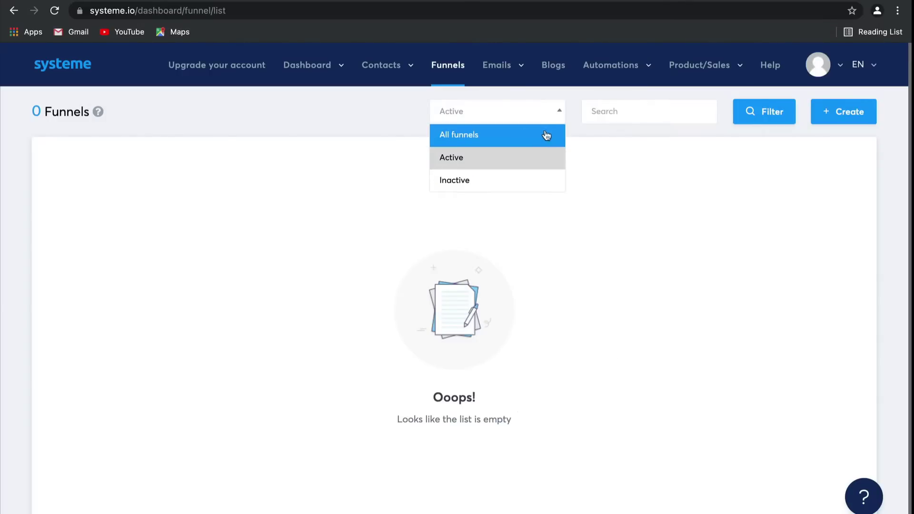
click(559, 115)
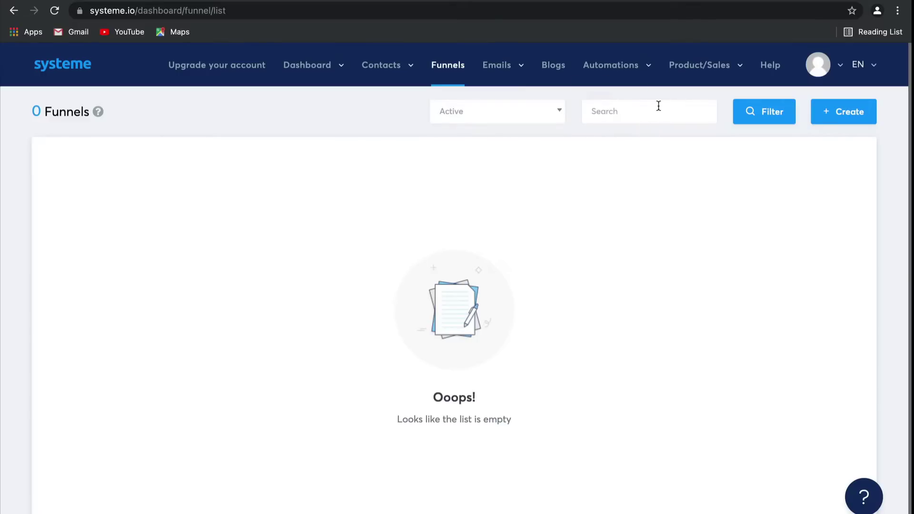
Step: Create a Custom funnel named 'Test Funnel', leaving the currency as U.S. Dollar
click(851, 117)
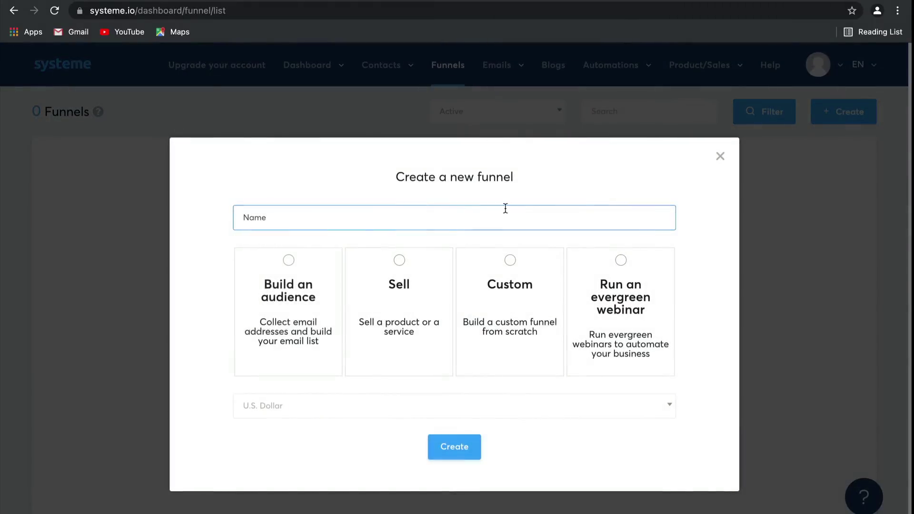
click(504, 207)
text(t)
click(265, 252)
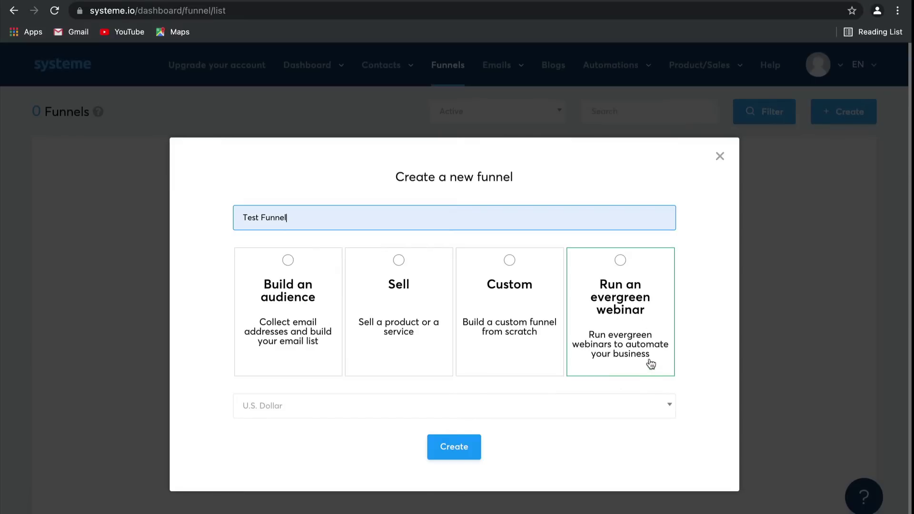
click(512, 335)
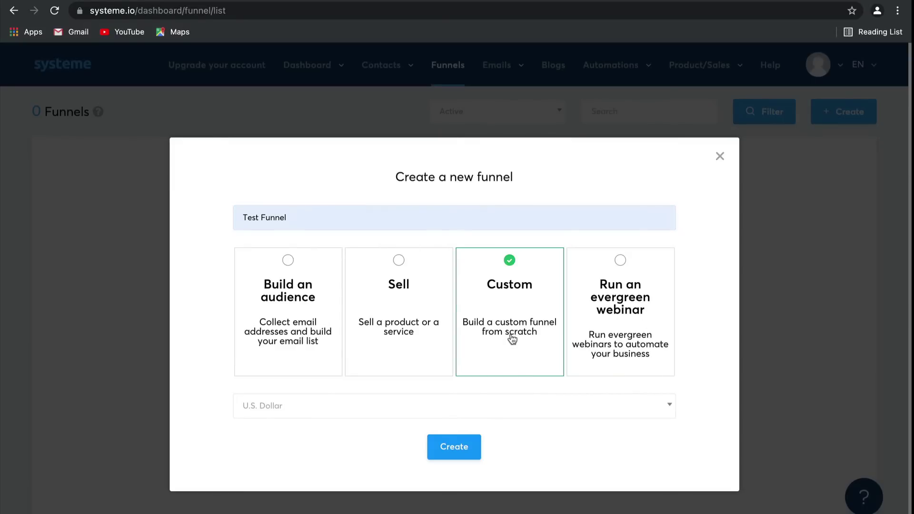
click(530, 410)
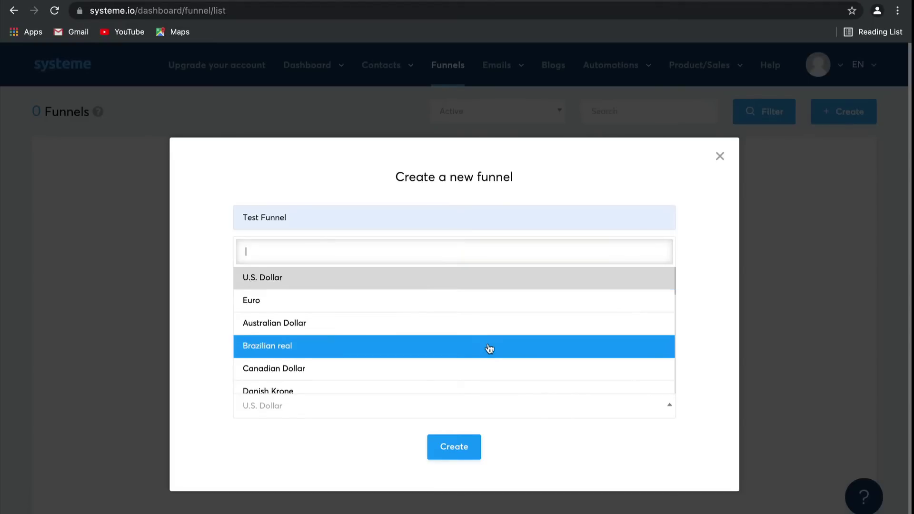
scroll(490, 347, down, 4)
scroll(489, 349, down, 5)
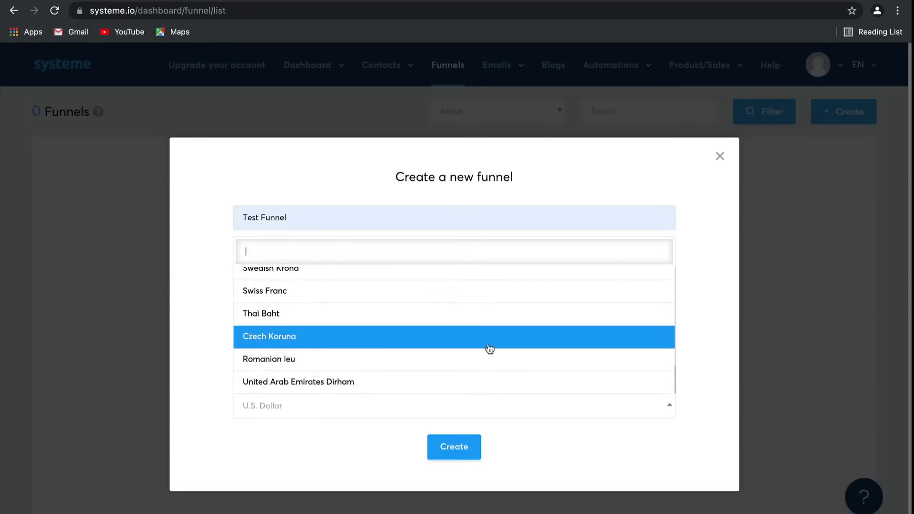
scroll(489, 348, up, 10)
click(453, 277)
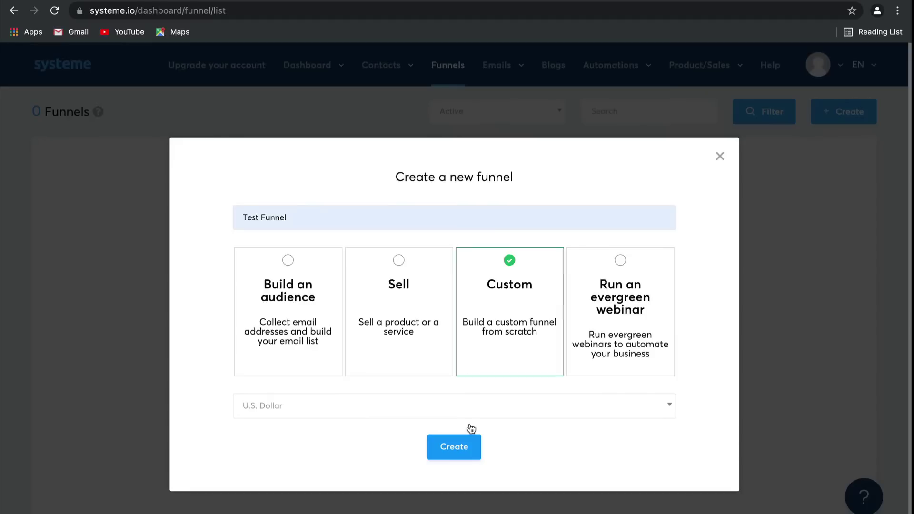
click(463, 456)
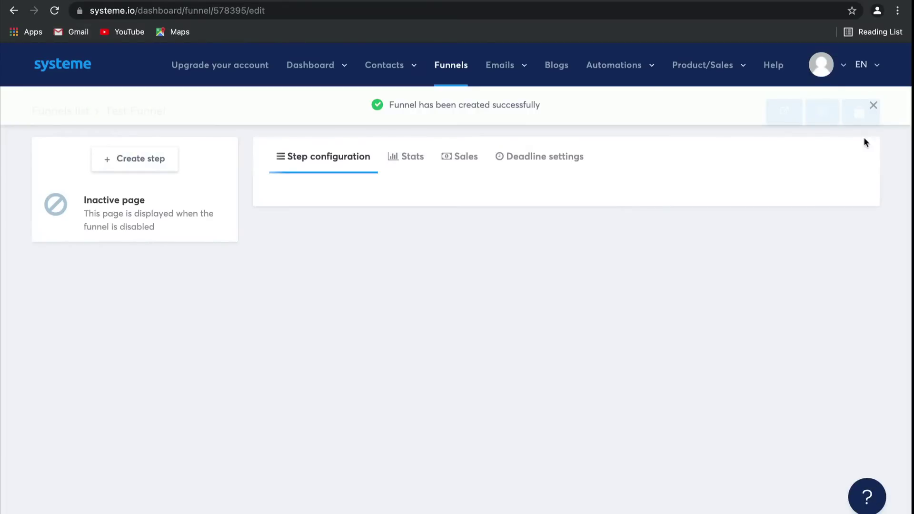
Step: Dismiss the success banner and add a 'Squeeze page' step of type Squeeze page
click(872, 105)
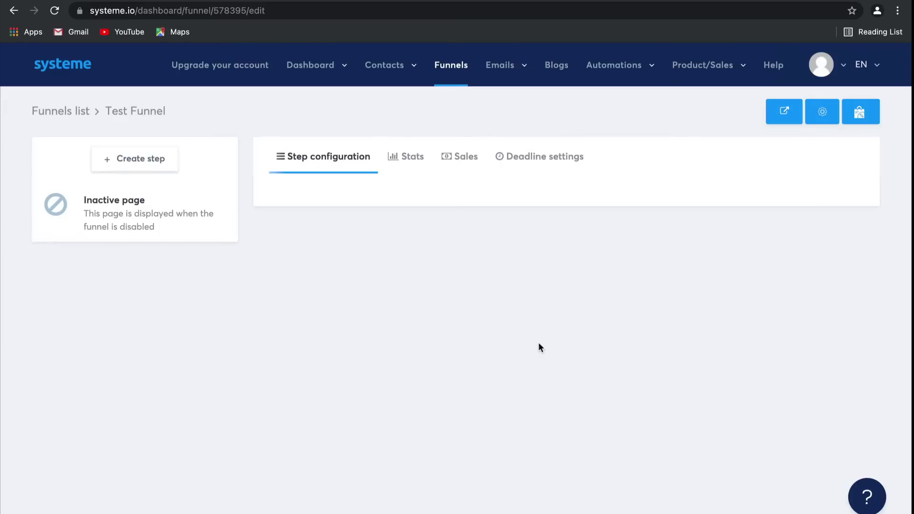
click(160, 162)
click(361, 233)
text(s)
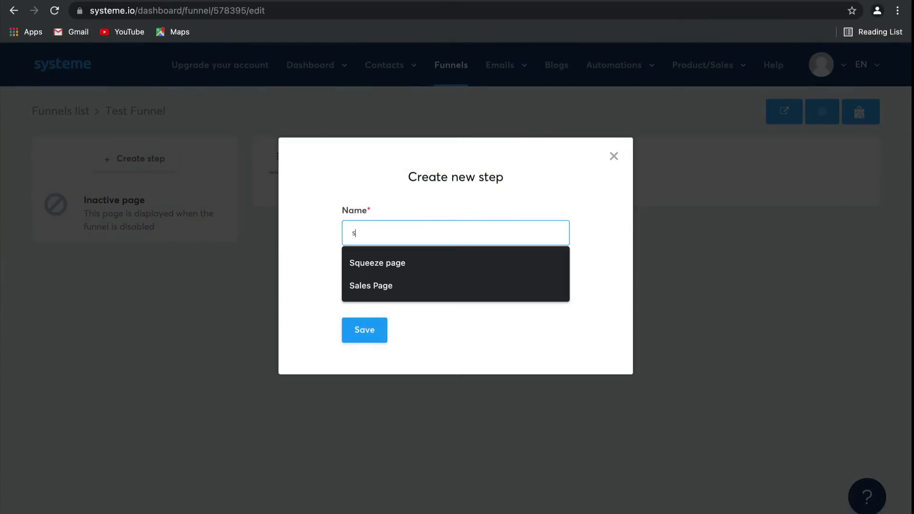
click(410, 263)
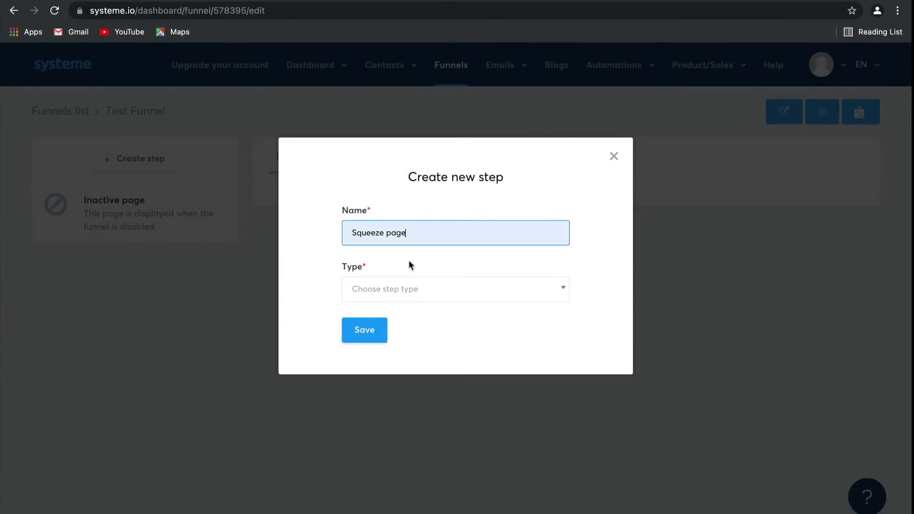
click(422, 294)
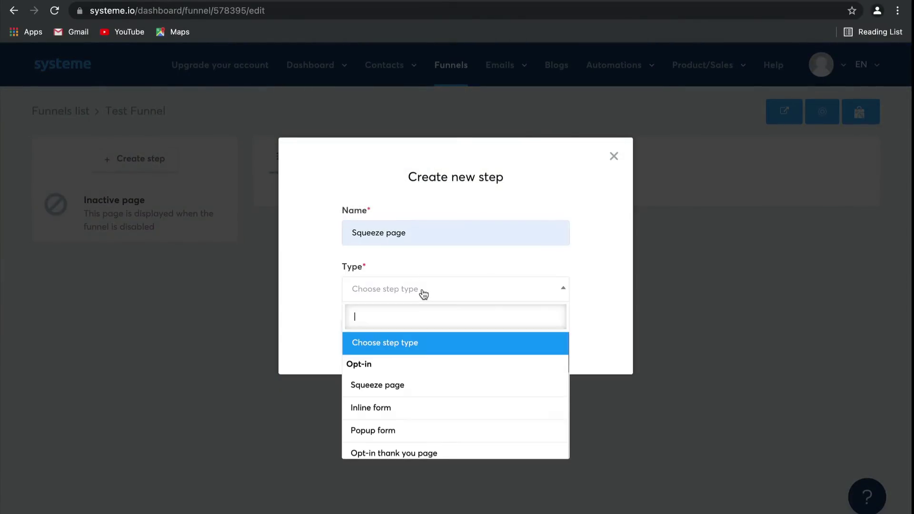
click(428, 386)
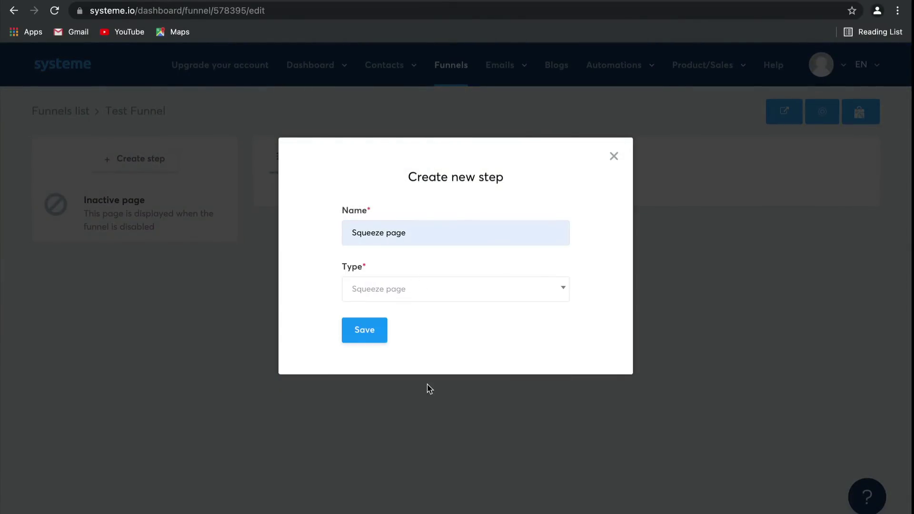
click(368, 338)
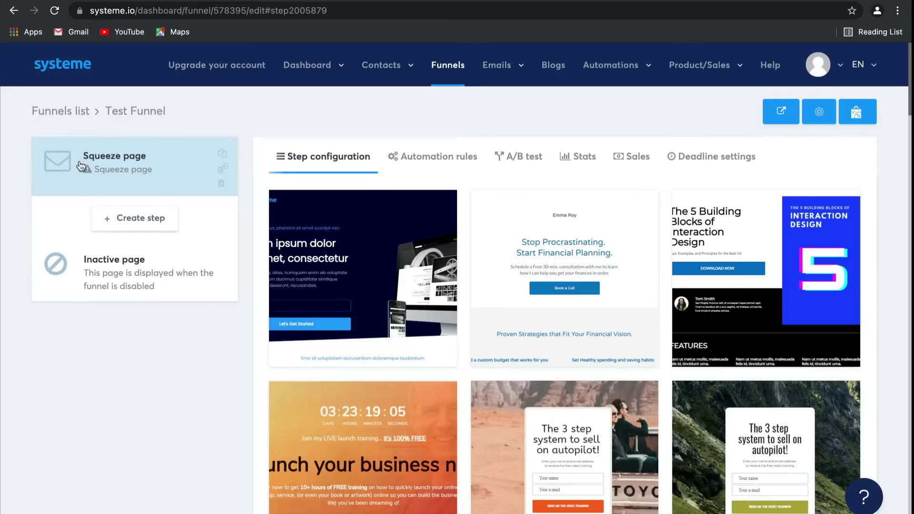
Step: Choose the pink '8 week online program' template with the woman for the Squeeze page
mouse_move(697, 397)
scroll(697, 397, down, 20)
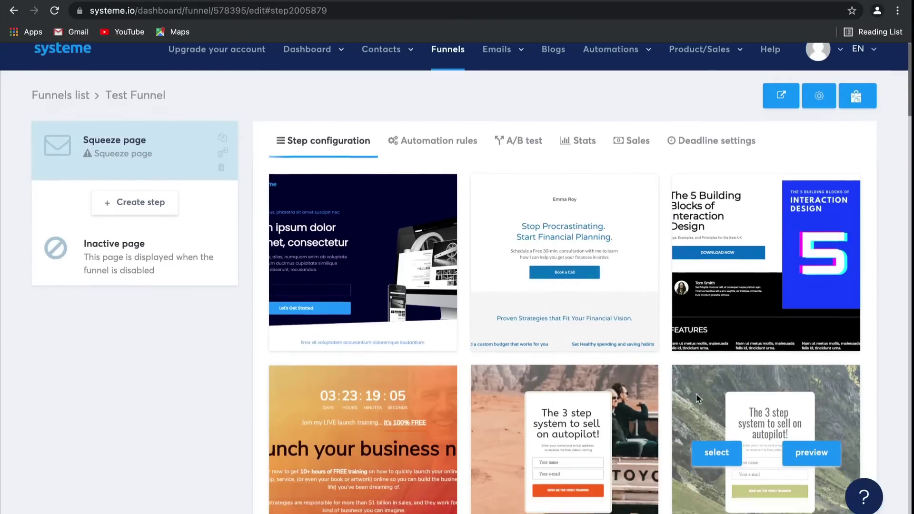
scroll(697, 399, down, 20)
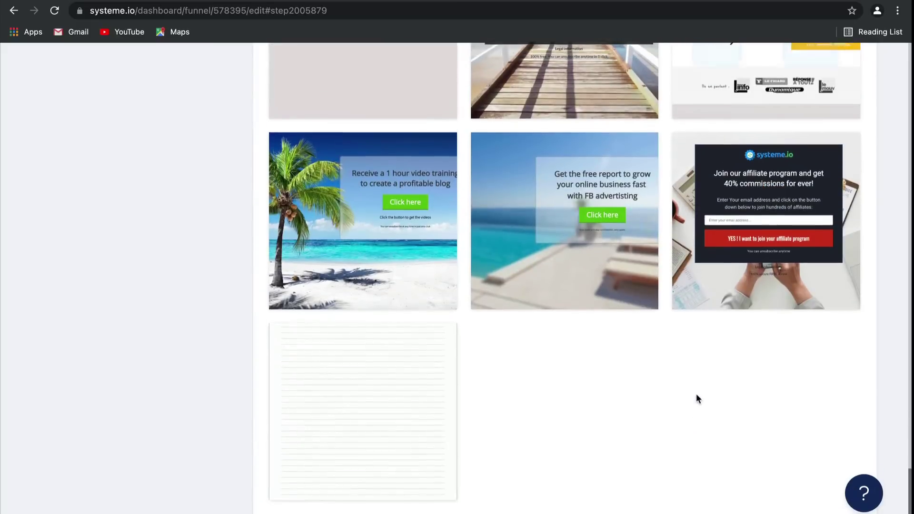
mouse_move(361, 410)
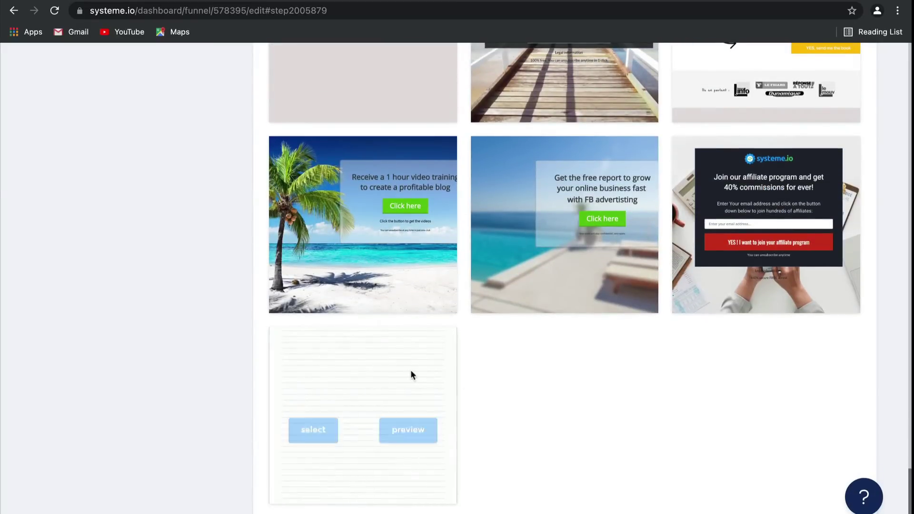
scroll(643, 418, up, 3)
scroll(643, 419, up, 15)
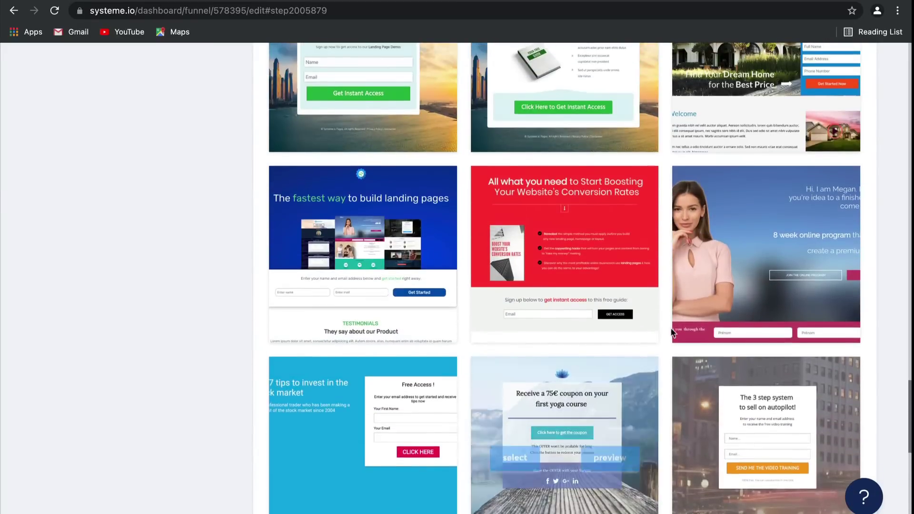
mouse_move(728, 228)
click(718, 256)
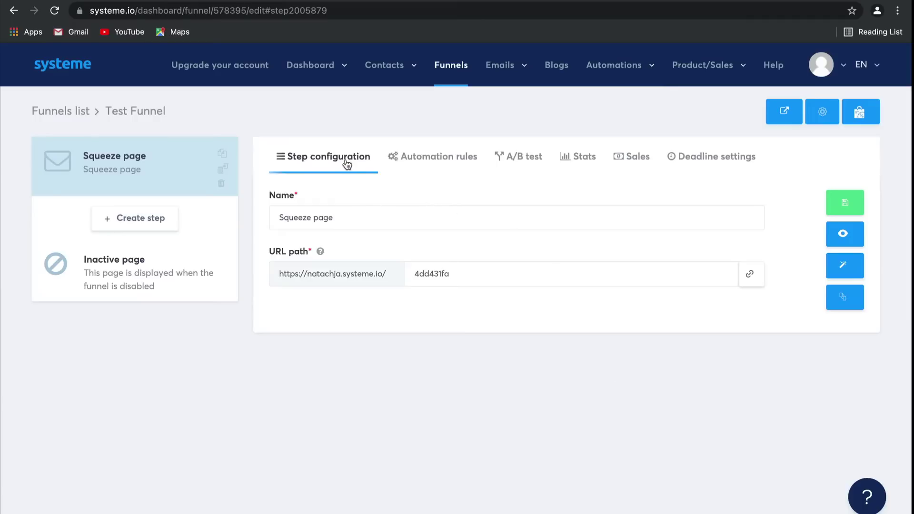
Step: Review the Squeeze page step's Automation rules, A/B test, Stats and Sales tabs
click(408, 218)
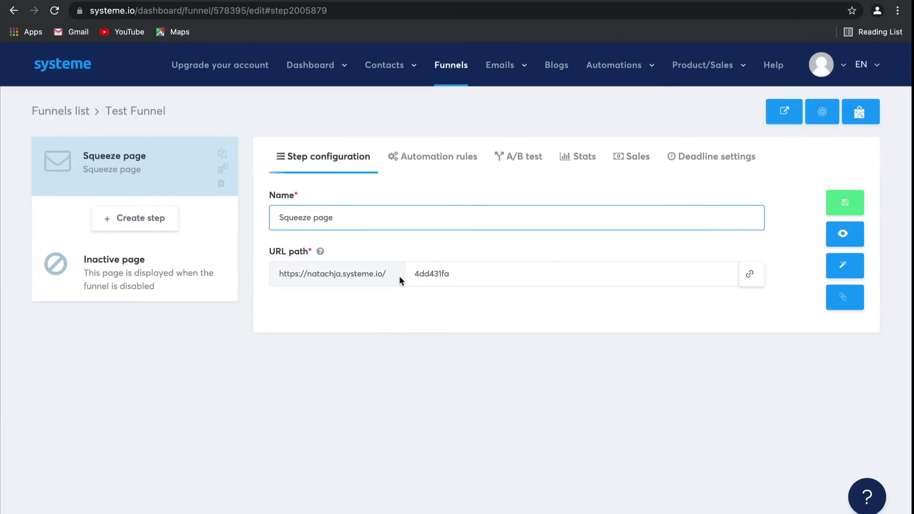
click(752, 284)
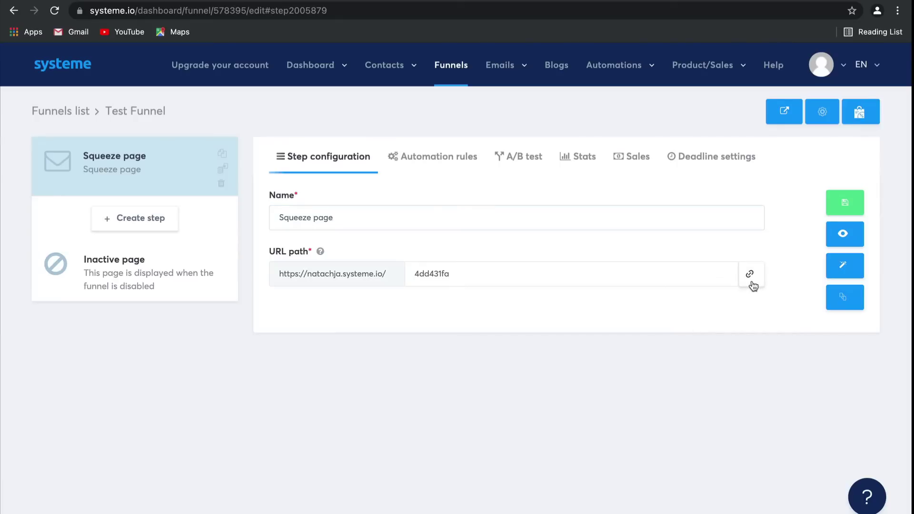
click(455, 166)
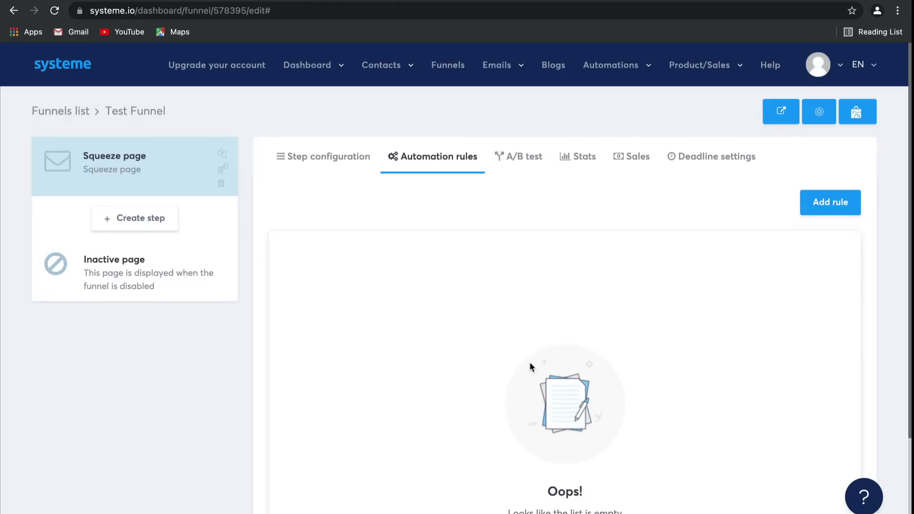
click(527, 165)
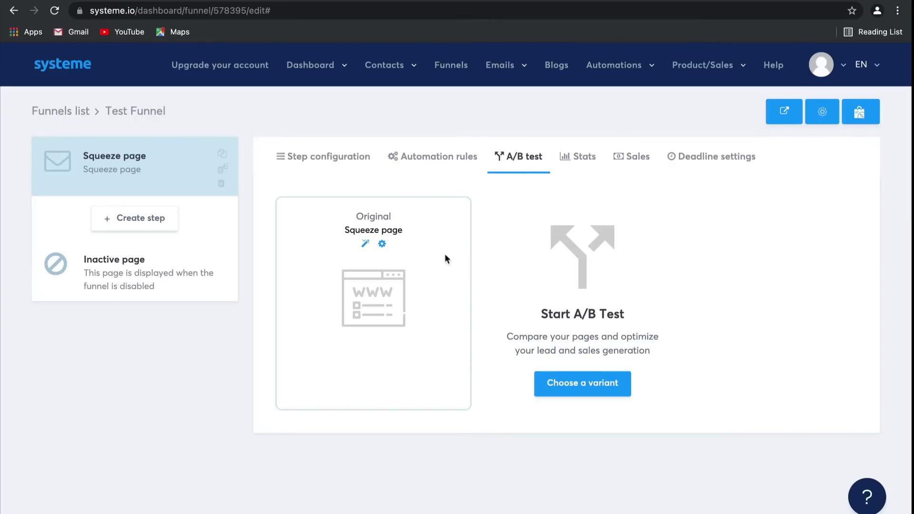
click(584, 161)
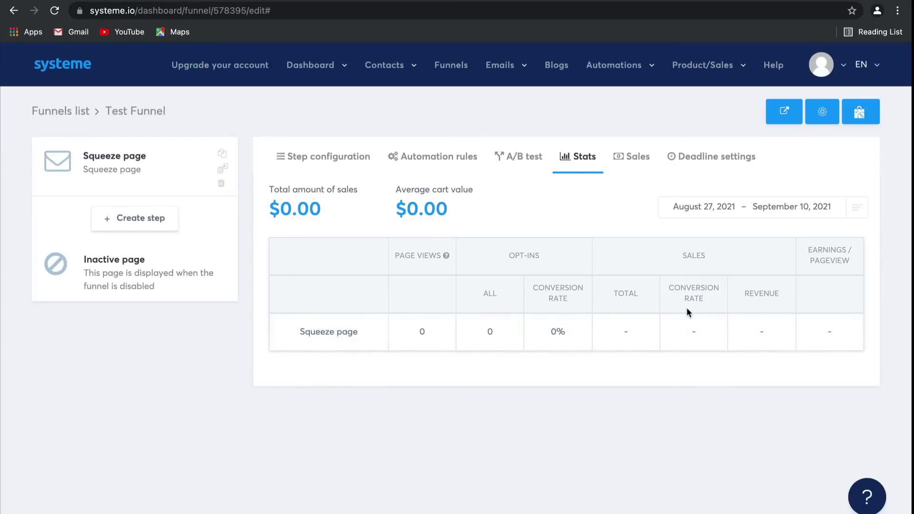
click(638, 158)
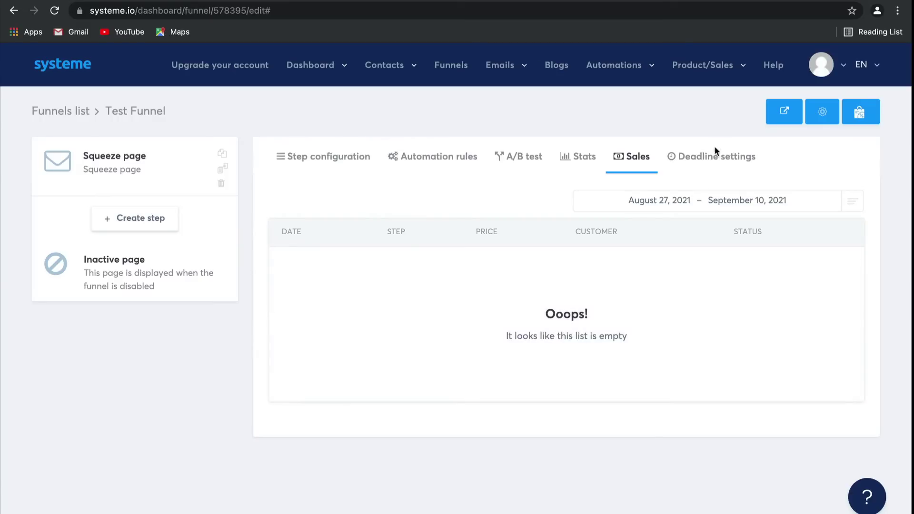
Step: Show the Squeeze page step's Deadline settings, which remain disabled
click(716, 161)
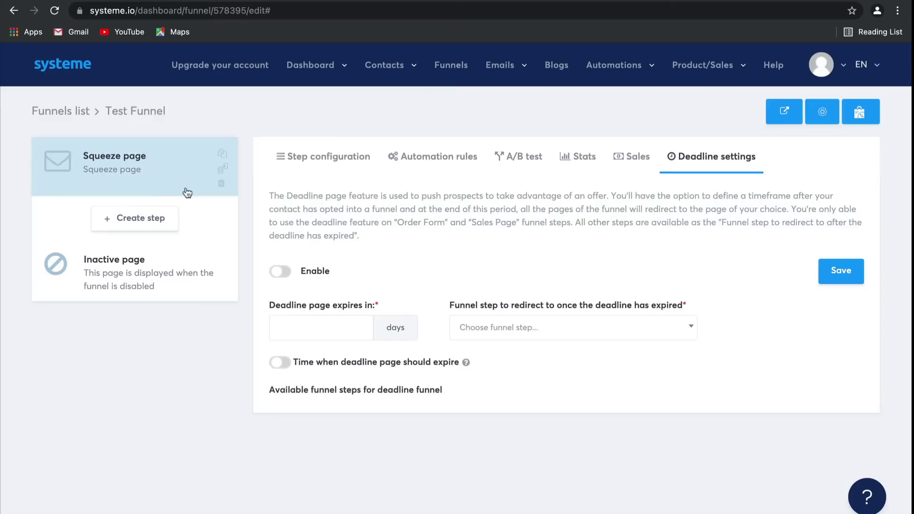
Step: Add a 'Thank you page' step of type Opt-in thank you page
click(162, 223)
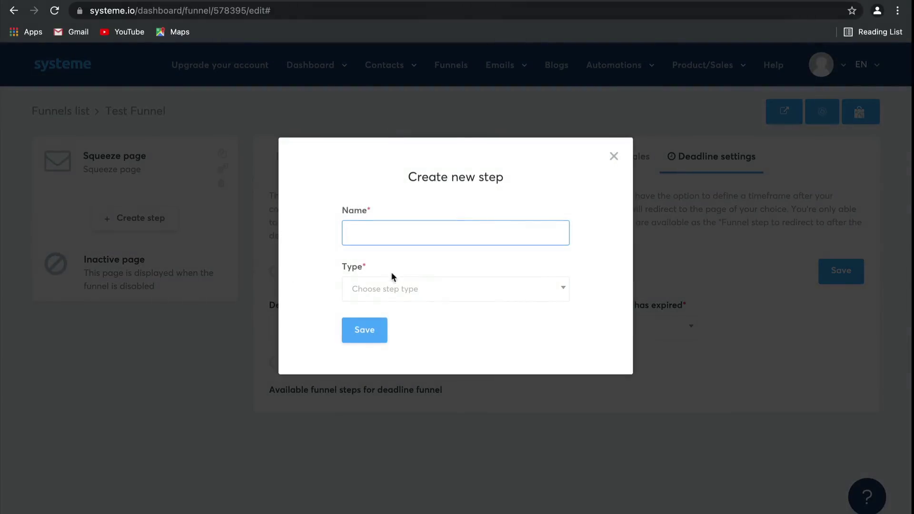
text(T)
click(429, 264)
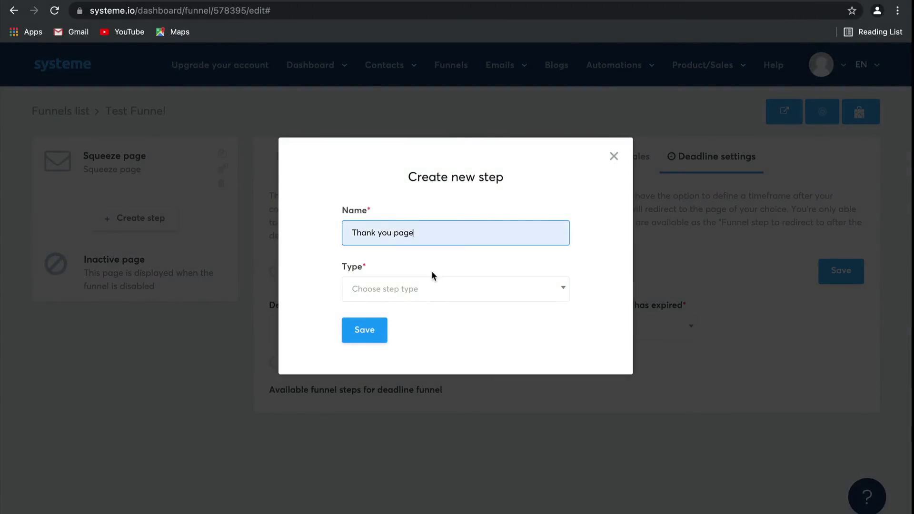
click(435, 293)
scroll(414, 427, down, 1)
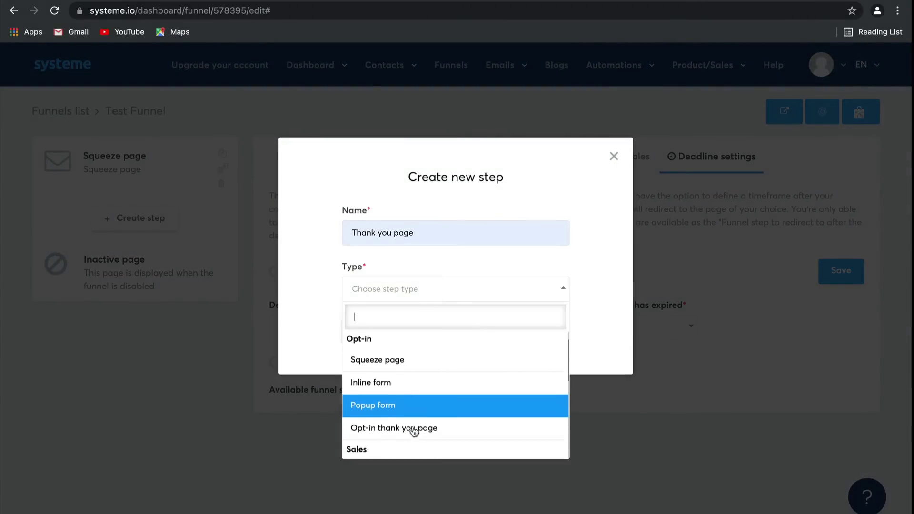
click(418, 425)
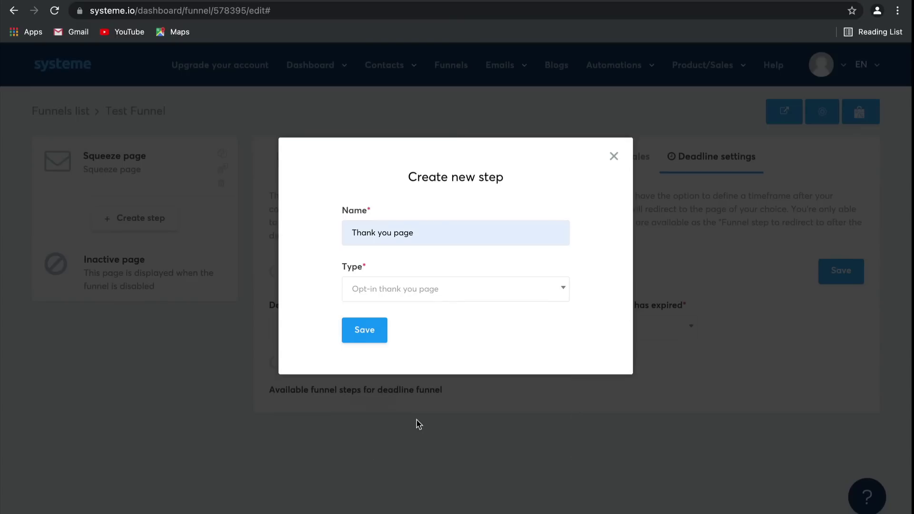
click(372, 337)
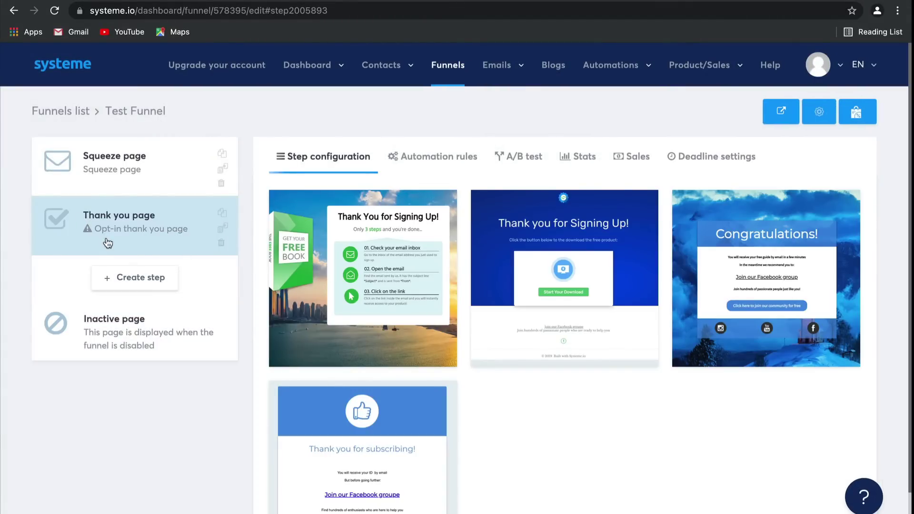
Step: Apply the 'Thank you for subscribing' template and try dragging the step to reorder it
scroll(517, 449, down, 1)
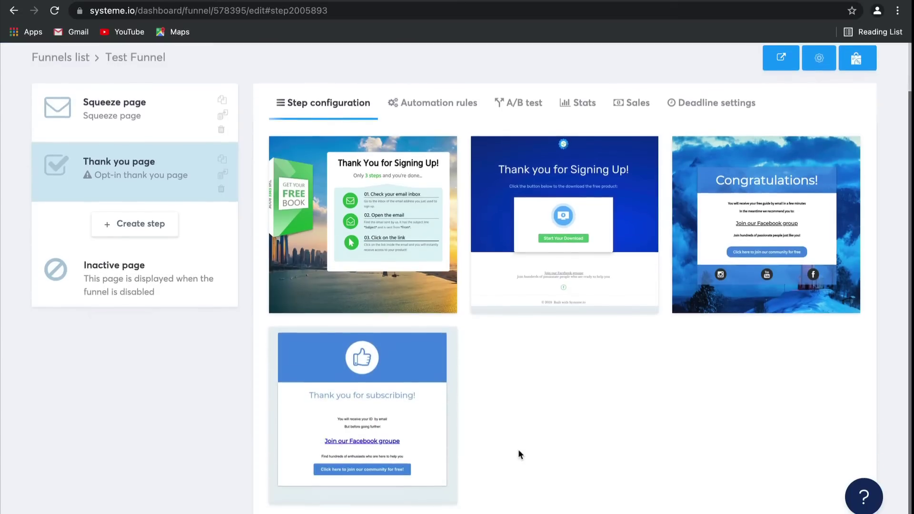
click(317, 425)
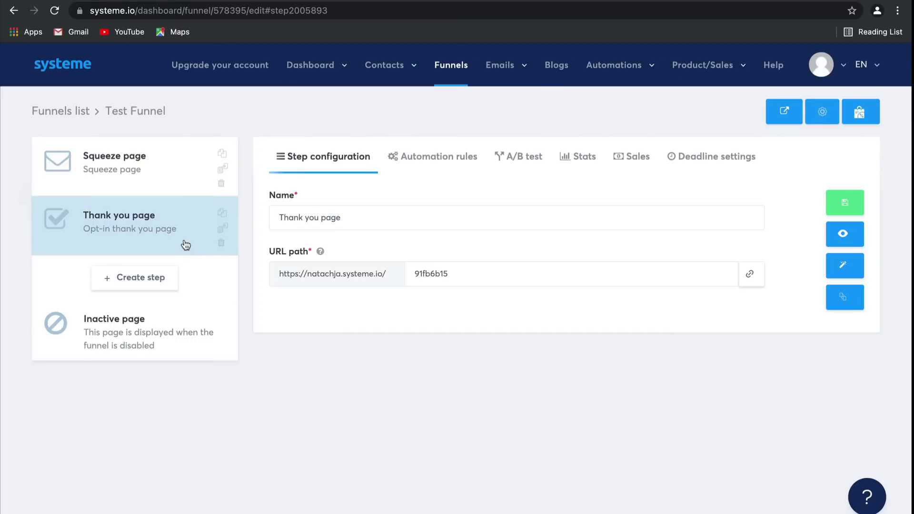
mouse_move(186, 245)
mouse_down()
mouse_move(182, 166)
mouse_move(181, 234)
mouse_up()
Step: Open the Inactive page in the editor, save it, and exit back to Test Funnel
click(205, 353)
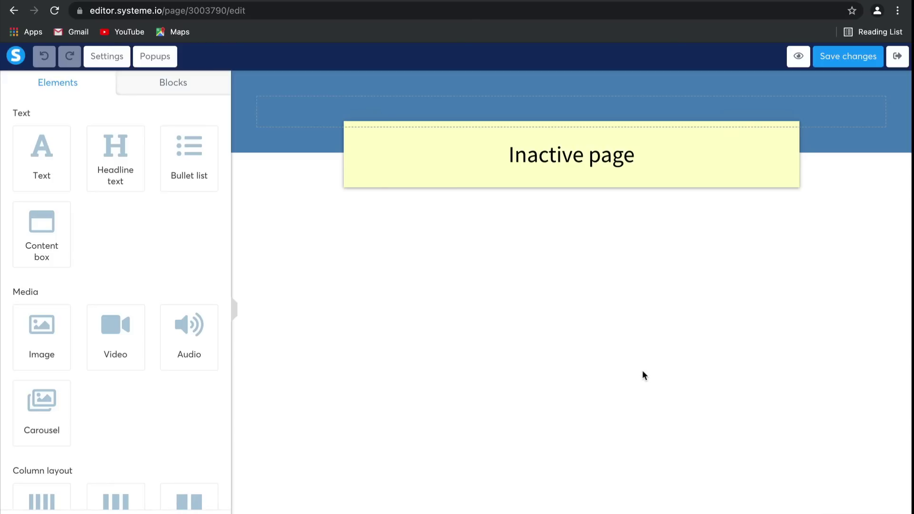
click(842, 56)
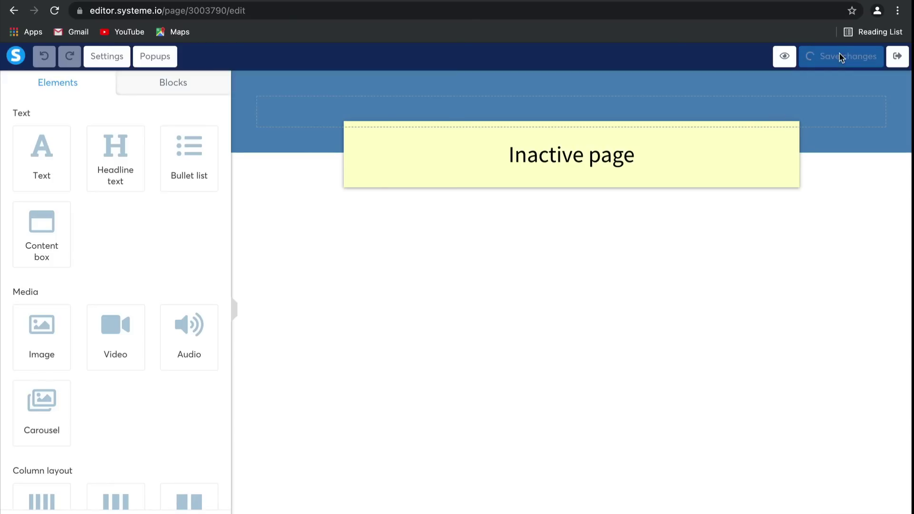
click(900, 56)
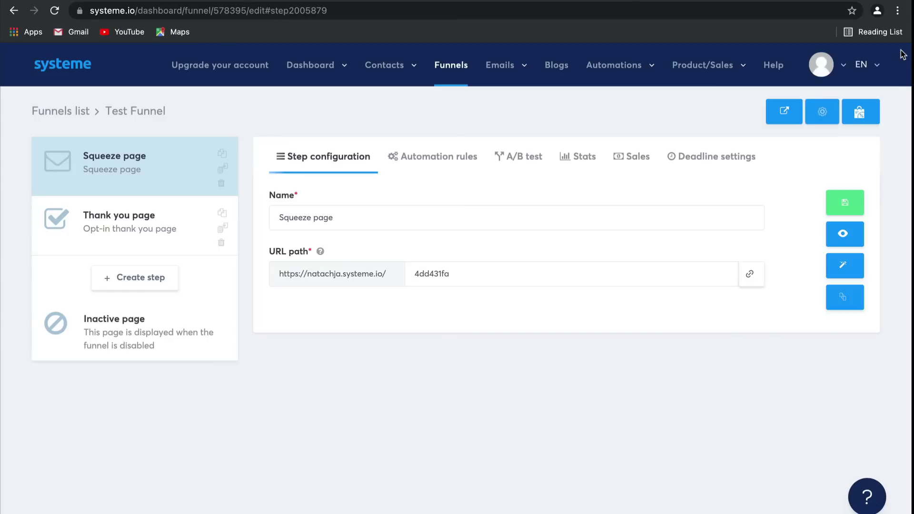
Step: Resave the Test Funnel settings unchanged, keeping the existing funnel domain
click(828, 118)
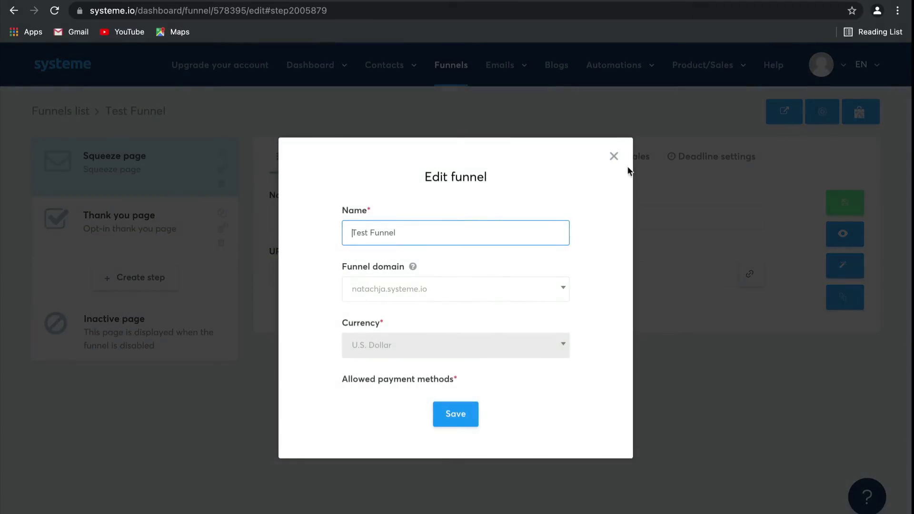
click(482, 297)
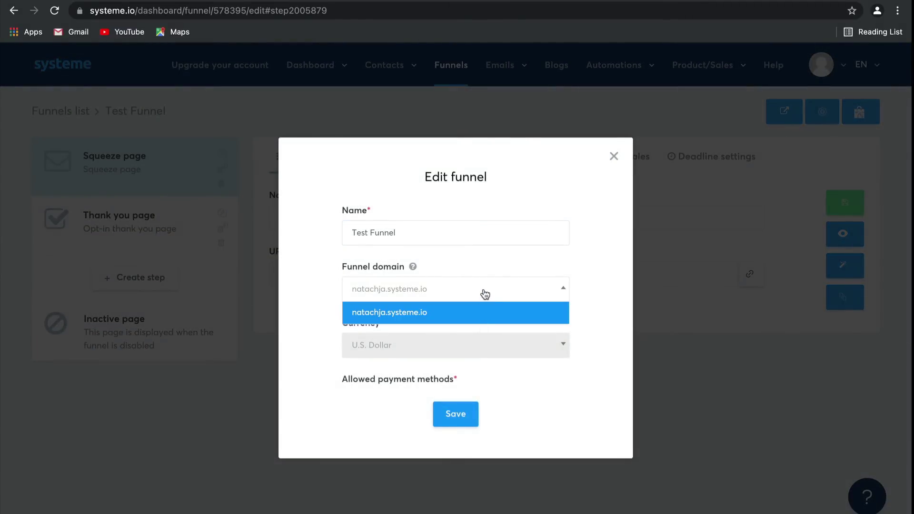
click(484, 294)
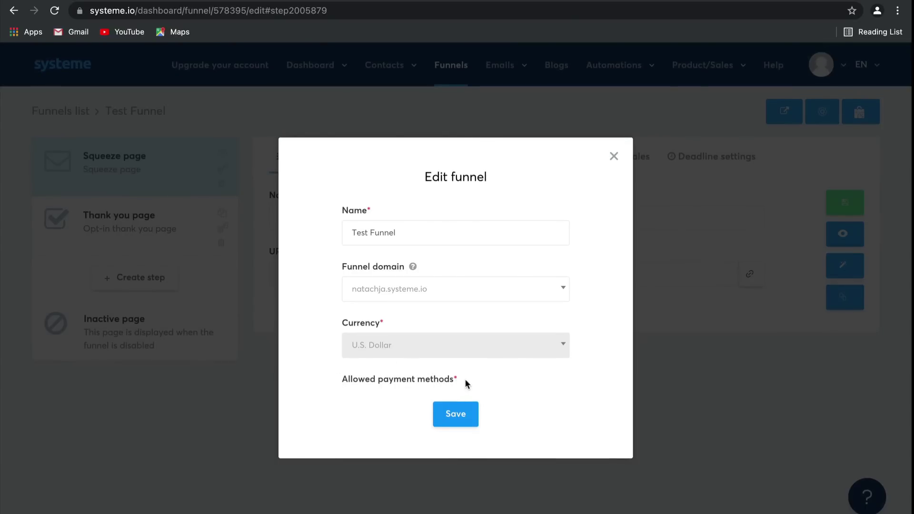
click(465, 415)
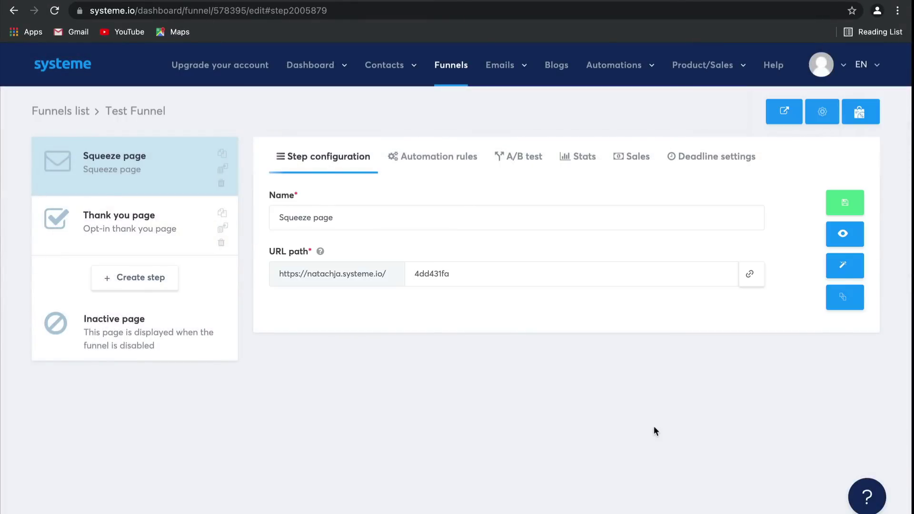
click(841, 68)
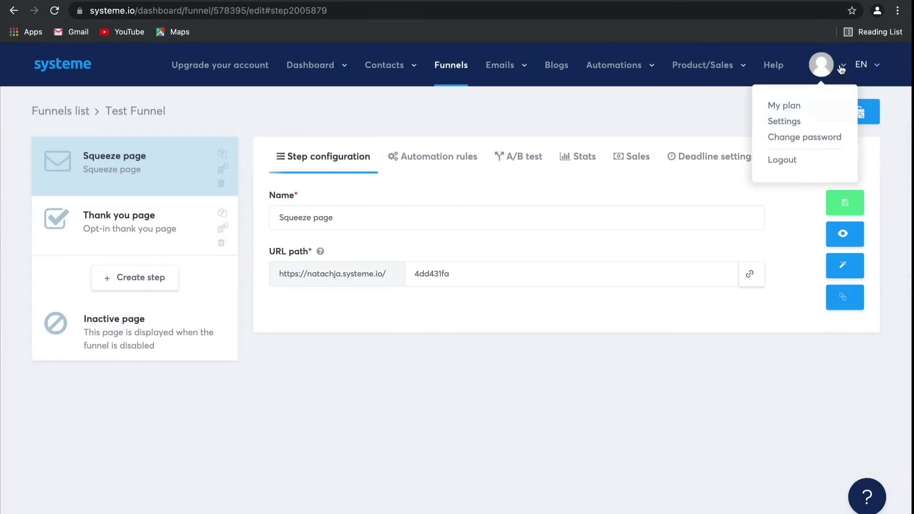
click(793, 123)
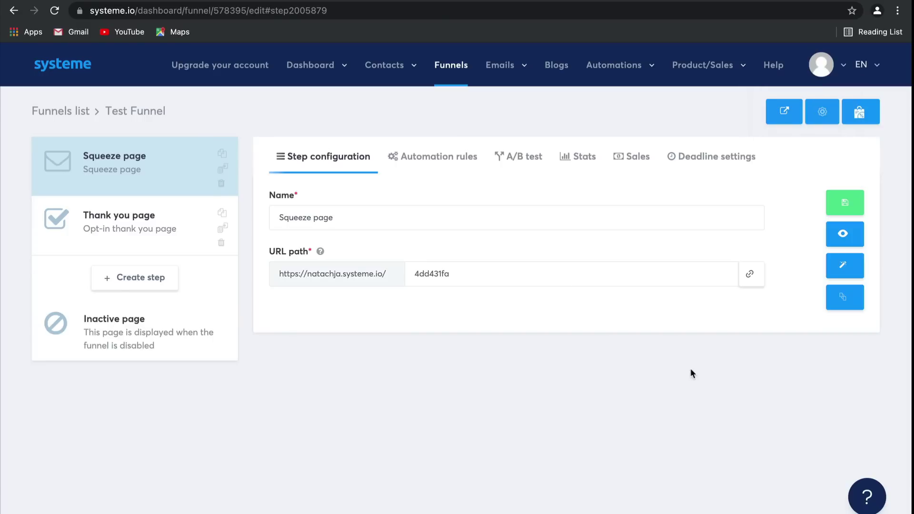